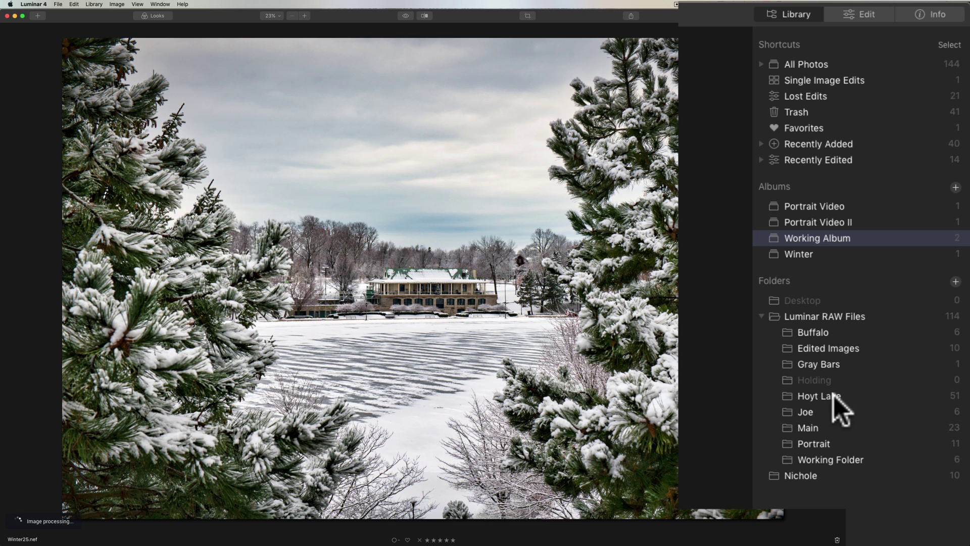
- Add Hoyt Lake and Working Album to Shortcuts, then remove the Hoyt Lake shortcut
{"action": "right_click", "coordinate": [834, 396]}
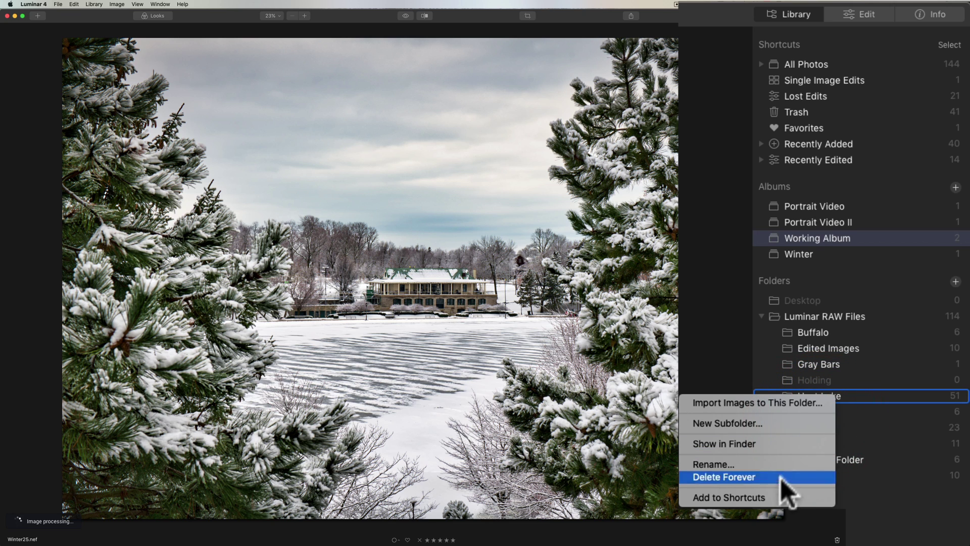
{"action": "left_click", "coordinate": [750, 497]}
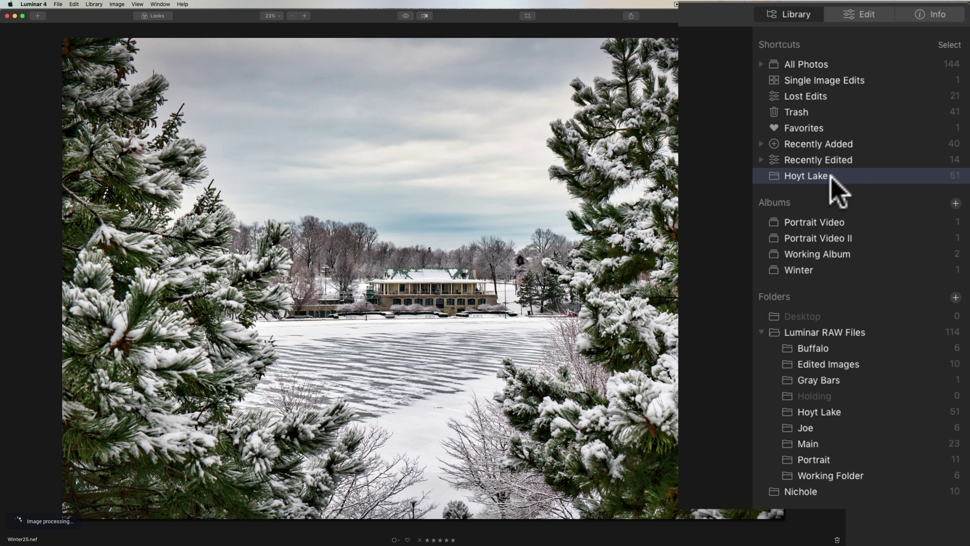
{"action": "right_click", "coordinate": [826, 253]}
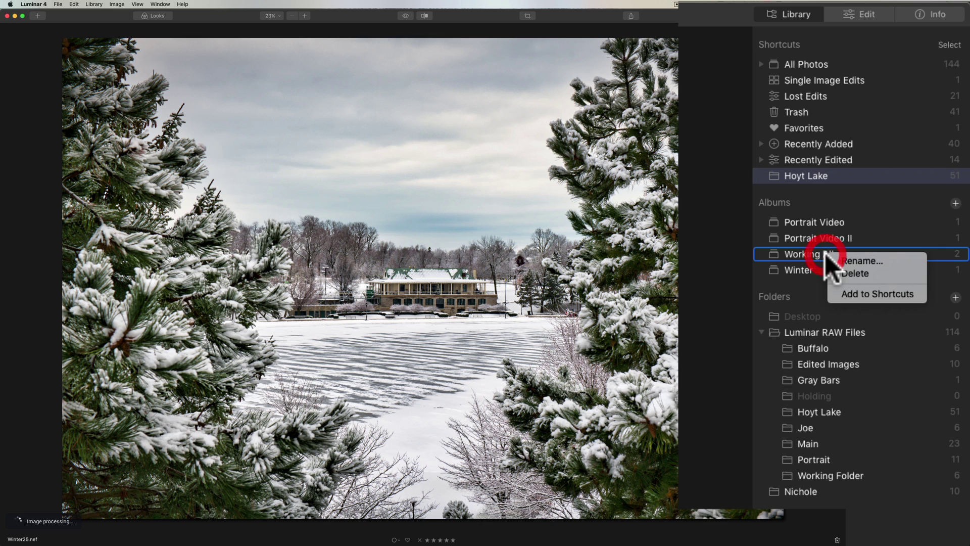
{"action": "left_click", "coordinate": [850, 293]}
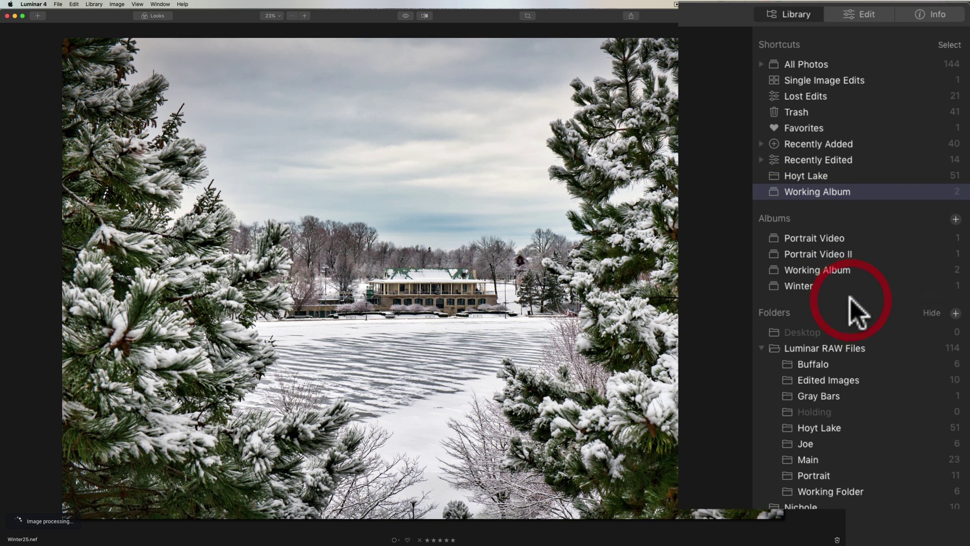
{"action": "right_click", "coordinate": [816, 175]}
{"action": "left_click", "coordinate": [845, 183]}
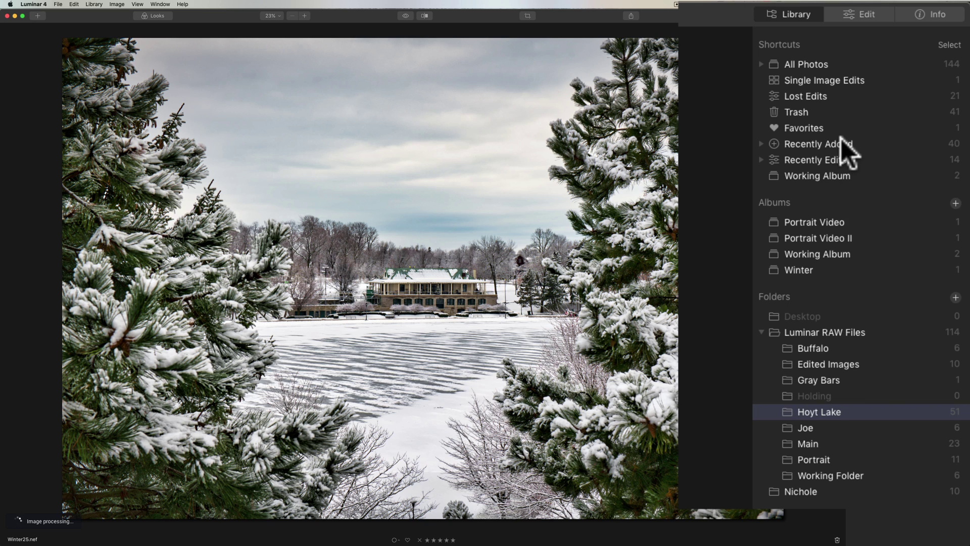
- In the Shortcuts selection, uncheck Recently Added, Recently Edited and Favorites, then re-check Recently Added and Recently Edited
{"action": "left_click", "coordinate": [948, 44]}
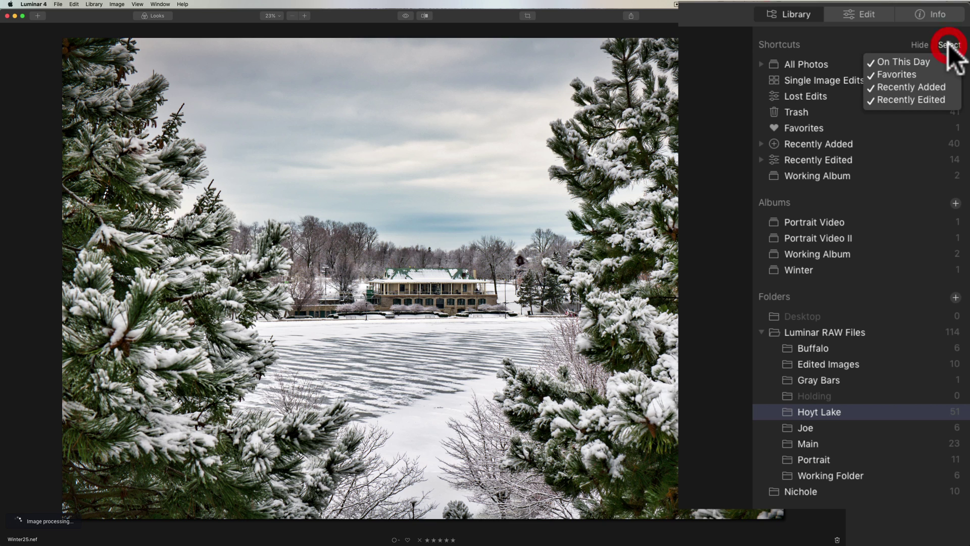
{"action": "left_click", "coordinate": [905, 86]}
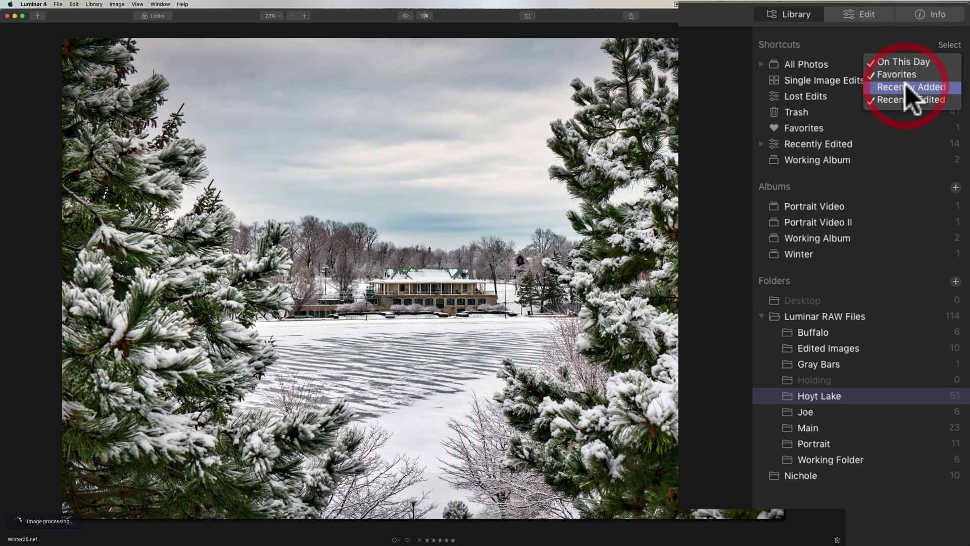
{"action": "left_click", "coordinate": [908, 99]}
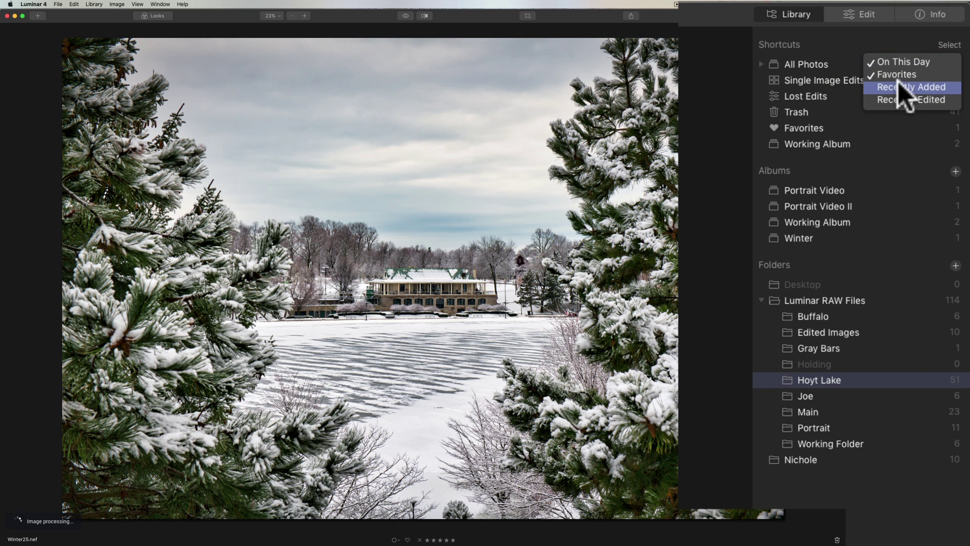
{"action": "left_click", "coordinate": [898, 75]}
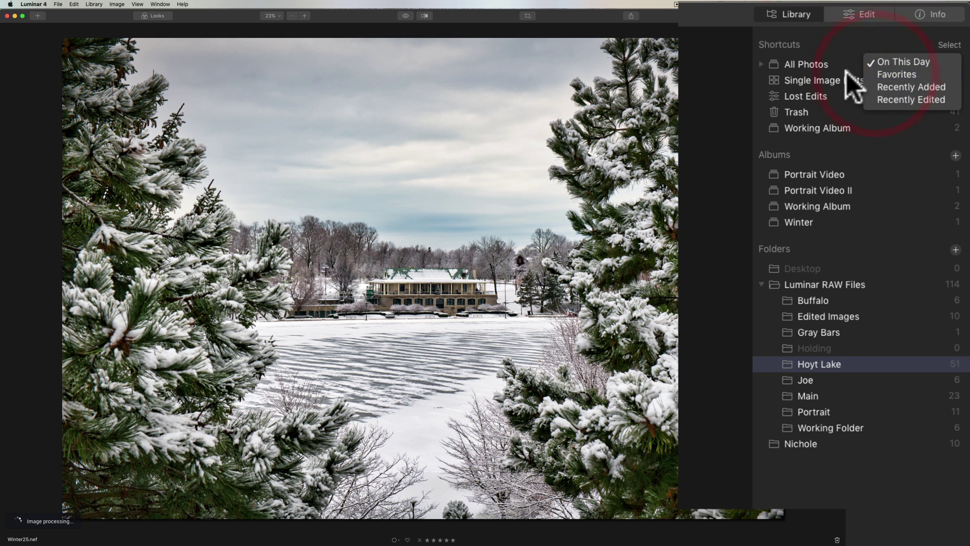
{"action": "left_click", "coordinate": [892, 88]}
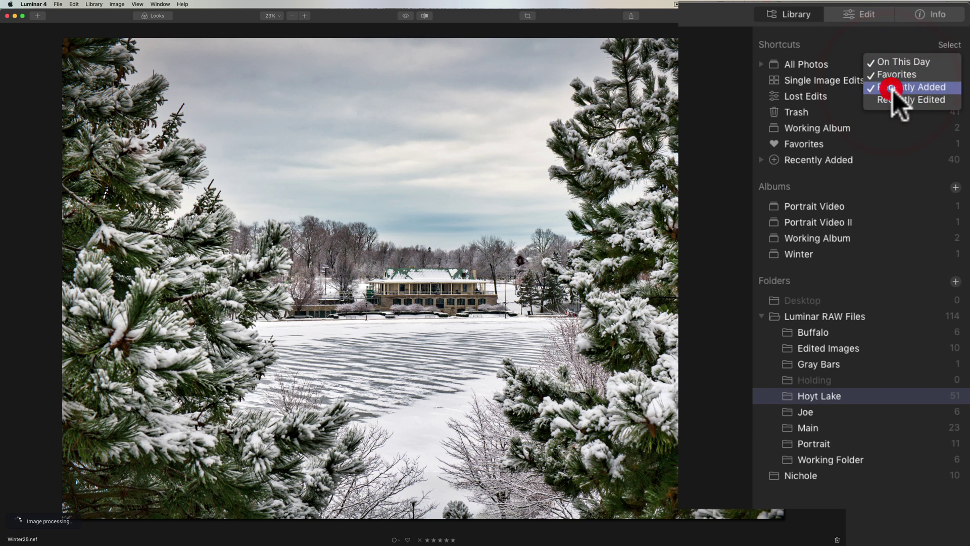
{"action": "left_click", "coordinate": [895, 98]}
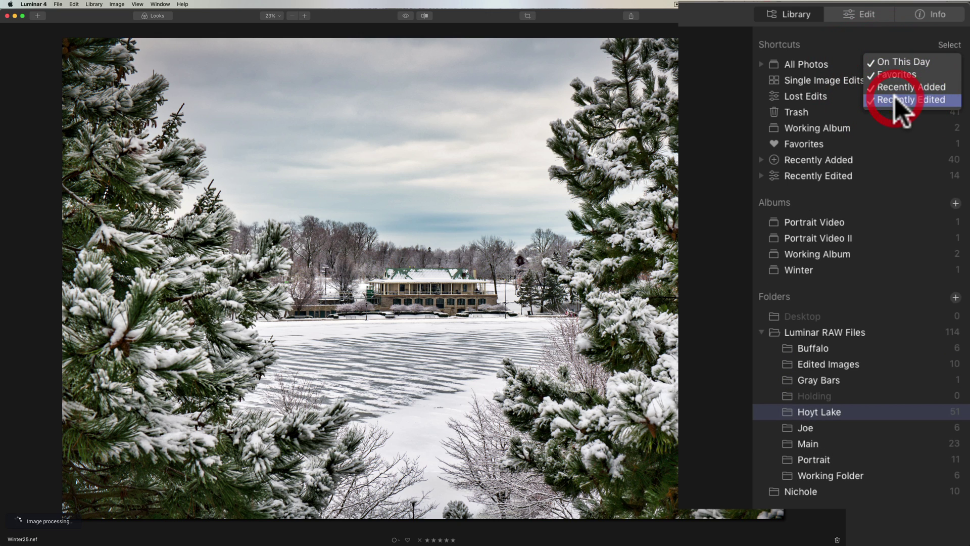
{"action": "left_click", "coordinate": [894, 39]}
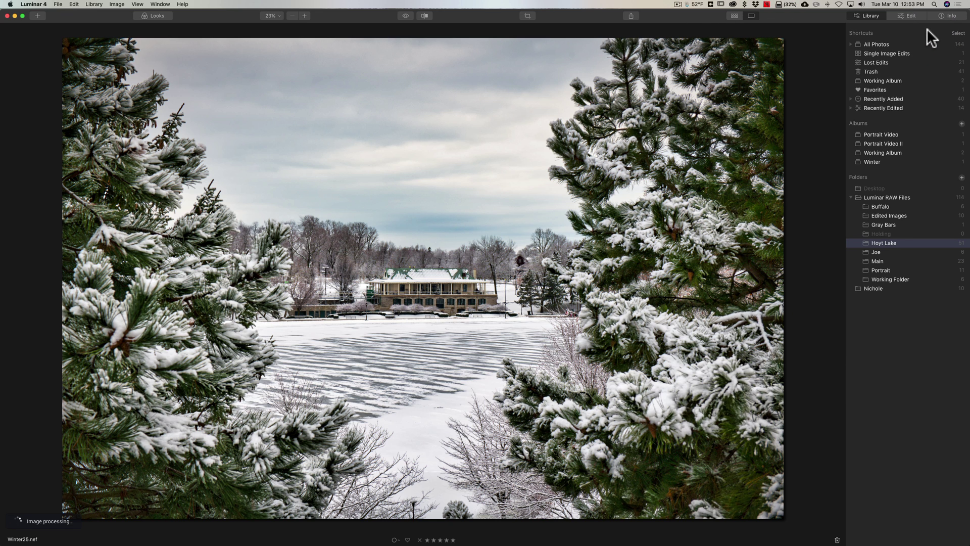
- Open Winter11.nef from Working Album in the Edit tab
{"action": "key", "text": "Left"}
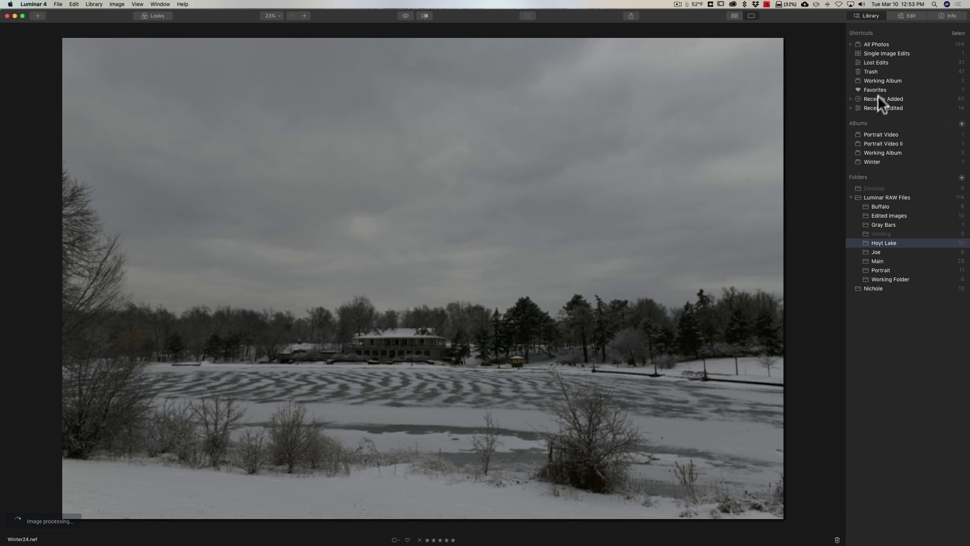
{"action": "left_click", "coordinate": [882, 152]}
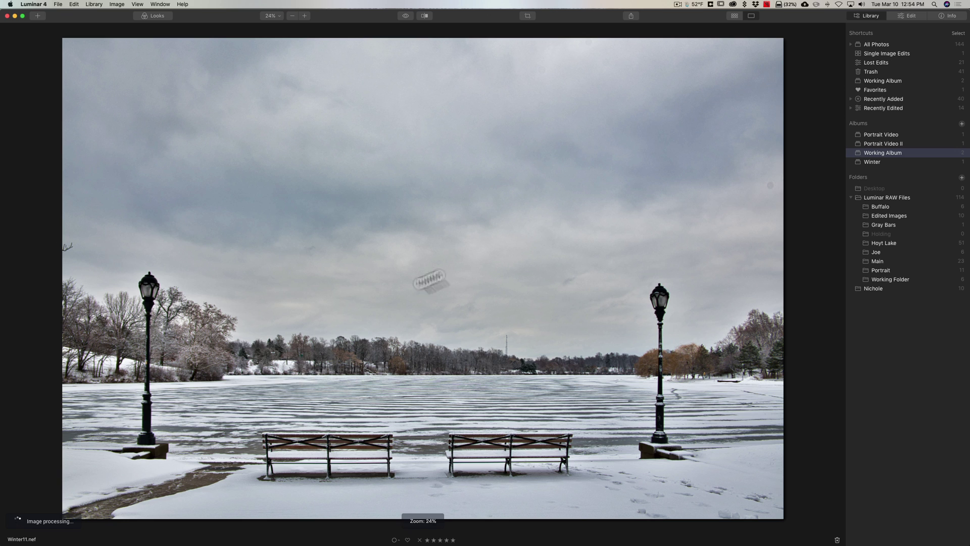
{"action": "left_click", "coordinate": [915, 14]}
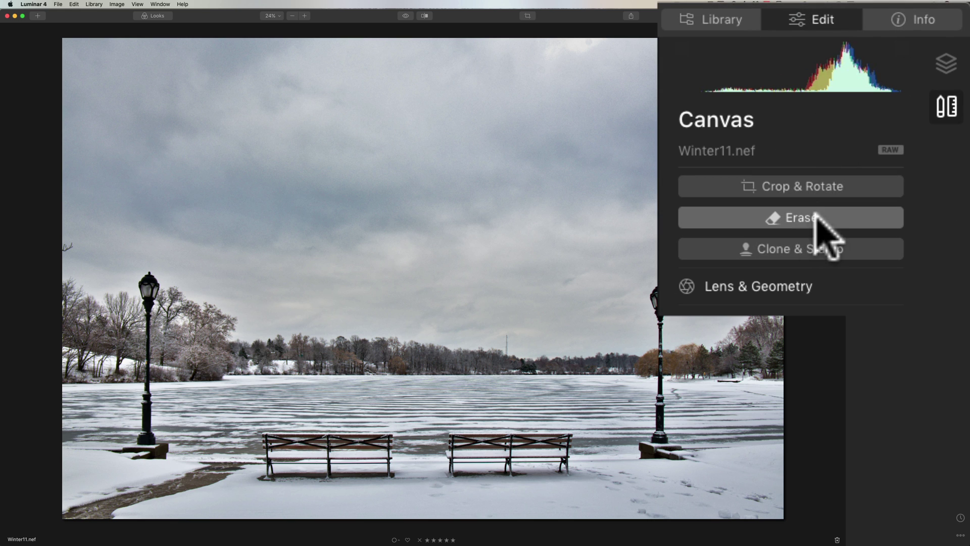
- Choose the Erase tool in the Canvas panel
{"action": "left_click", "coordinate": [904, 94]}
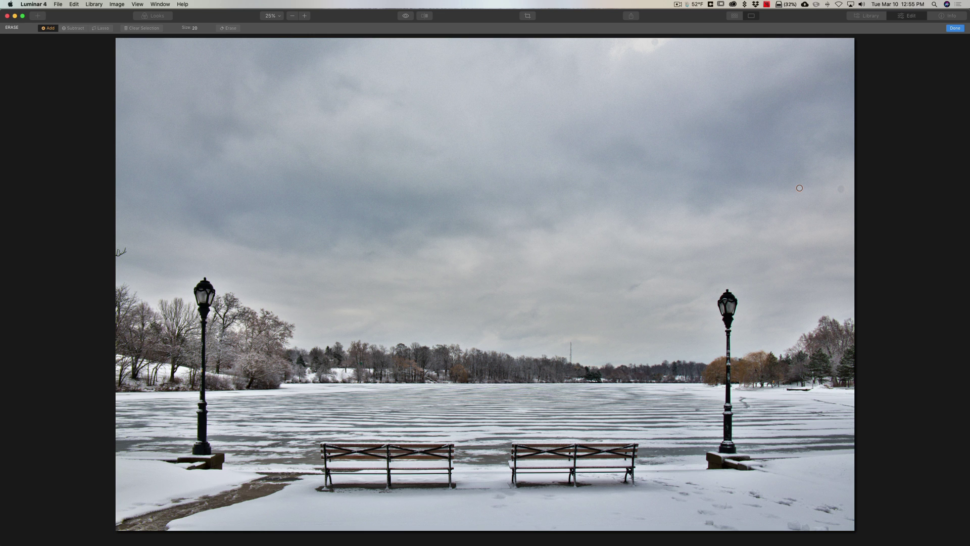
- Mark the dust spots in the right sky and mid-sky for erasing
{"action": "key", "text": "bracketright"}
{"action": "left_click_drag", "start_coordinate": [841, 189], "coordinate": [847, 189]}
{"action": "left_click", "coordinate": [842, 190]}
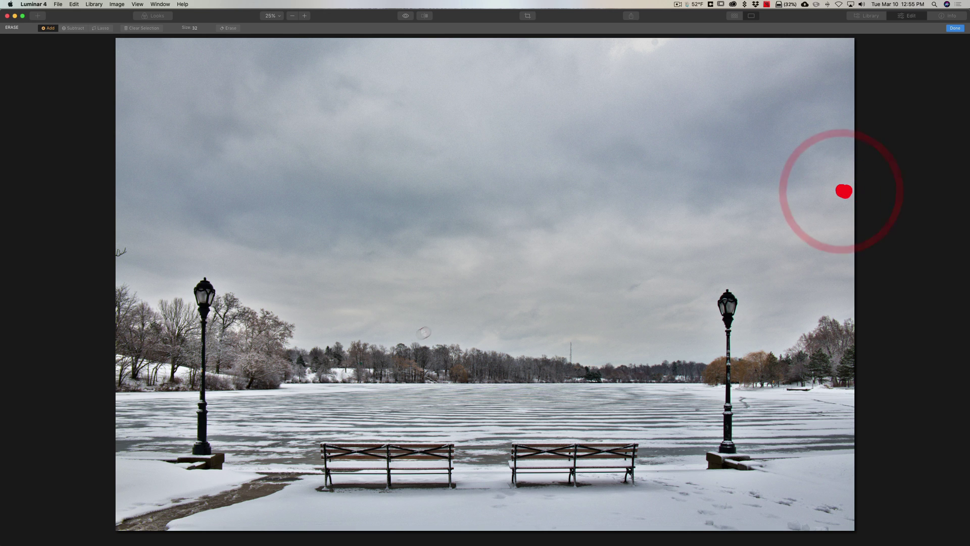
{"action": "key", "text": "bracketleft"}
{"action": "key", "text": "bracketleft"}
{"action": "key", "text": "bracketleft"}
{"action": "key", "text": "bracketleft"}
{"action": "key", "text": "bracketleft"}
{"action": "key", "text": "bracketleft"}
{"action": "key", "text": "bracketleft"}
{"action": "key", "text": "bracketleft"}
{"action": "key", "text": "bracketleft"}
{"action": "key", "text": "bracketleft"}
{"action": "key", "text": "bracketleft"}
{"action": "key", "text": "bracketleft"}
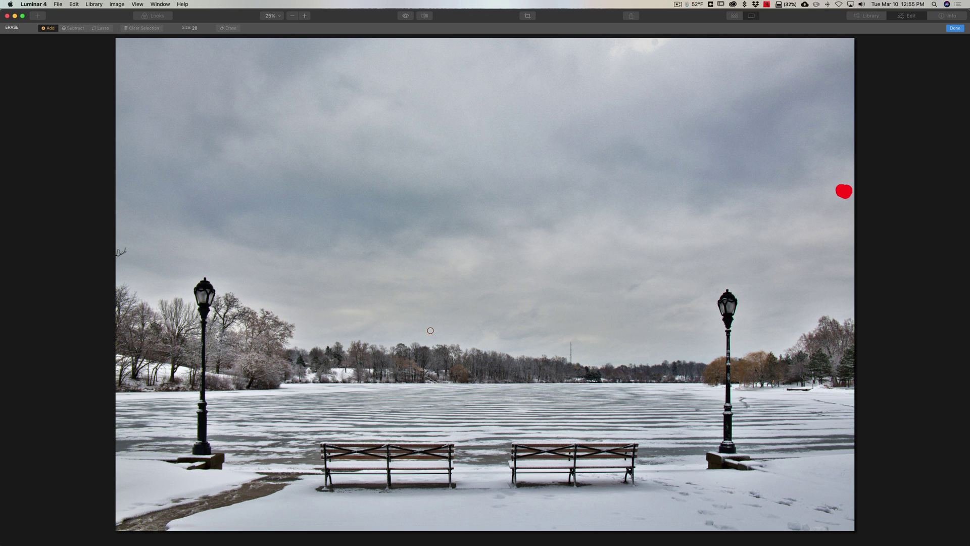
{"action": "left_click", "coordinate": [431, 331]}
- Mark the branch at the left edge, then zoom to 100%
{"action": "mouse_move", "coordinate": [119, 252]}
{"action": "left_mouse_down"}
{"action": "mouse_move", "coordinate": [131, 252]}
{"action": "mouse_move", "coordinate": [116, 254]}
{"action": "left_mouse_up"}
{"action": "left_click", "coordinate": [472, 248]}
{"action": "key", "text": "super"}
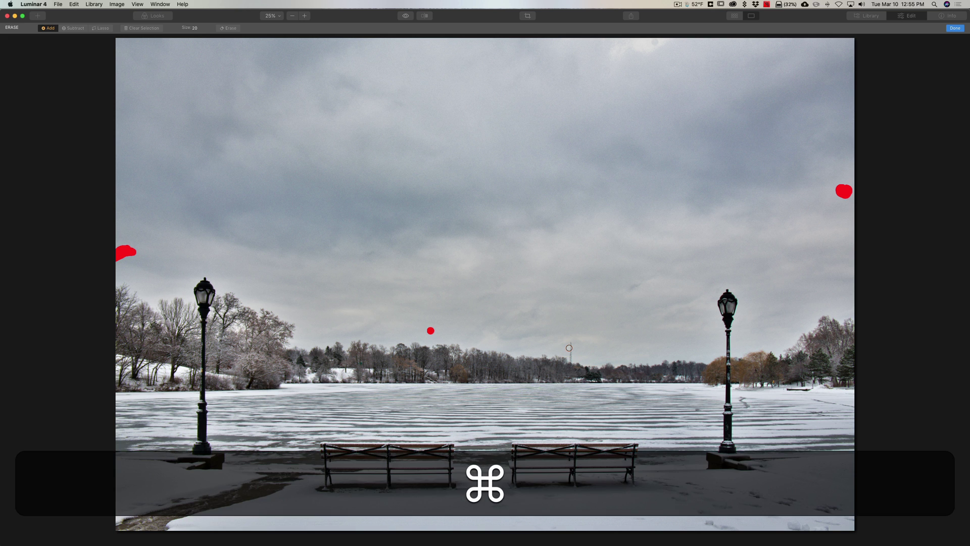
{"action": "key", "text": "super+equal"}
{"action": "key", "text": "super+equal"}
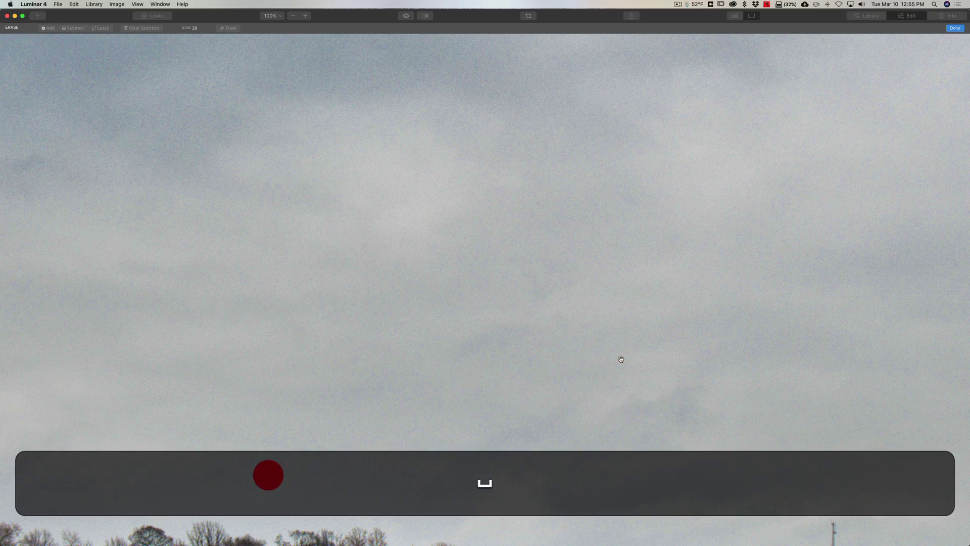
- Paint the erase mask over the distant radio tower from tip to base with a larger brush
{"action": "left_click_drag", "start_coordinate": [680, 360], "coordinate": [293, 56]}
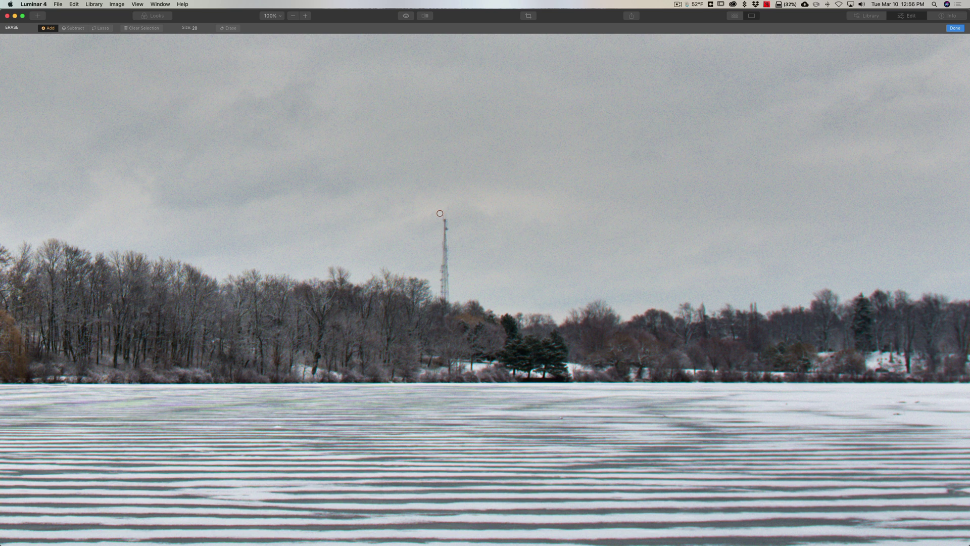
{"action": "key", "text": "bracketright"}
{"action": "key", "text": "bracketright"}
{"action": "left_click", "coordinate": [445, 219]}
{"action": "left_click", "coordinate": [445, 301], "text": "shift"}
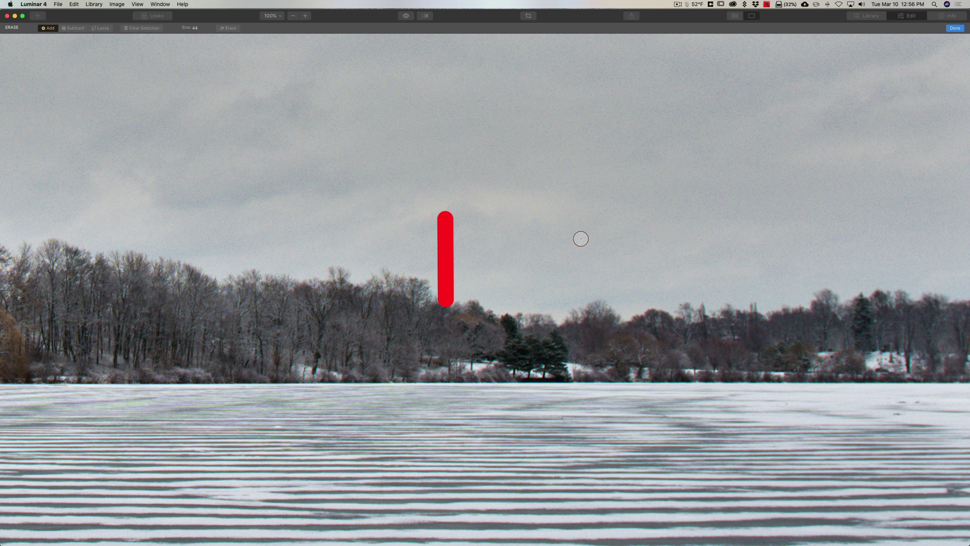
- Fit the whole photo in the window and paint the erase mask over the left bench
{"action": "key", "text": "super"}
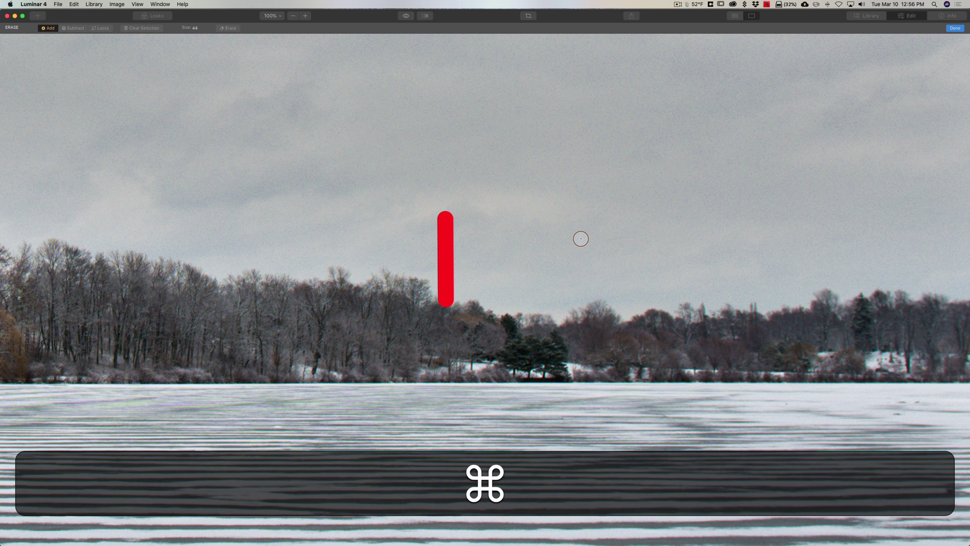
{"action": "key", "text": "super+0"}
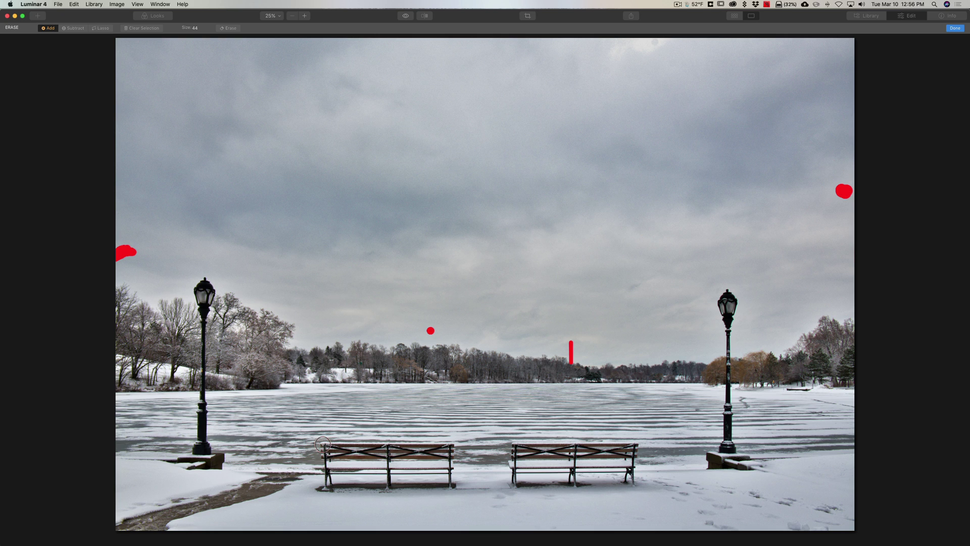
{"action": "mouse_move", "coordinate": [321, 443]}
{"action": "left_mouse_down"}
{"action": "mouse_move", "coordinate": [455, 442]}
{"action": "mouse_move", "coordinate": [324, 446]}
{"action": "mouse_move", "coordinate": [457, 451]}
{"action": "mouse_move", "coordinate": [328, 458]}
{"action": "mouse_move", "coordinate": [524, 463]}
{"action": "mouse_move", "coordinate": [320, 472]}
{"action": "mouse_move", "coordinate": [335, 479]}
{"action": "mouse_move", "coordinate": [308, 489]}
{"action": "mouse_move", "coordinate": [475, 481]}
{"action": "left_mouse_up"}
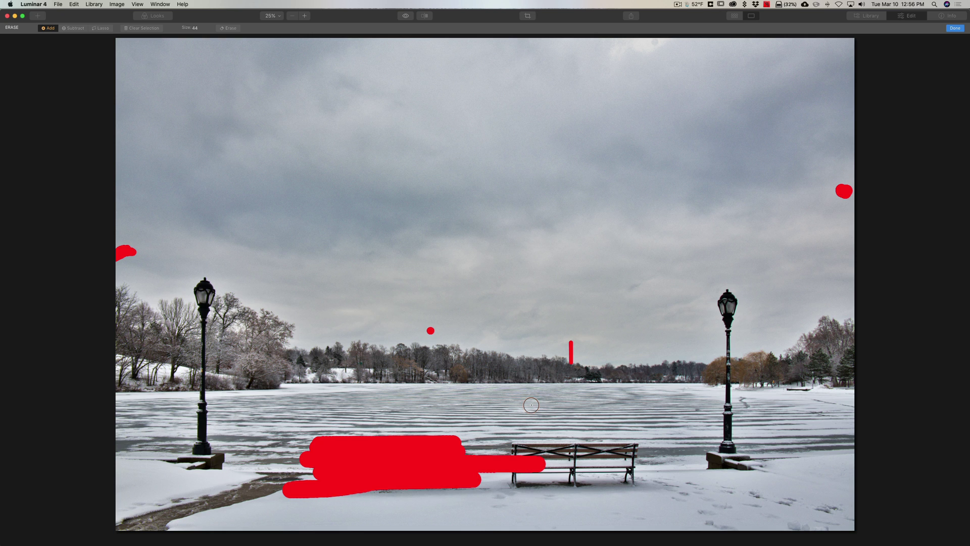
- Subtract the red mask from the left bench and raise the brush size to 128
{"action": "key", "text": "alt"}
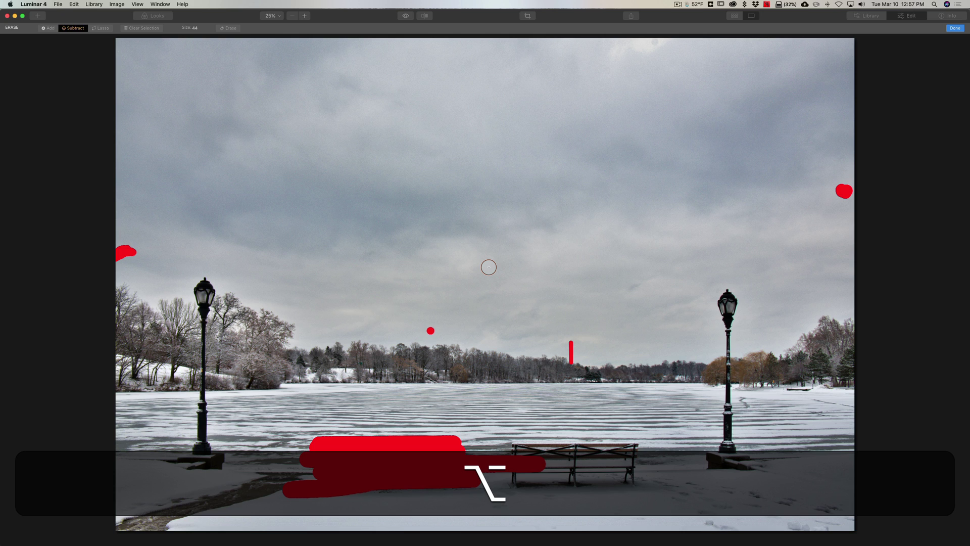
{"action": "mouse_move", "coordinate": [548, 455]}
{"action": "left_mouse_down"}
{"action": "mouse_move", "coordinate": [496, 472]}
{"action": "mouse_move", "coordinate": [493, 461]}
{"action": "mouse_move", "coordinate": [477, 460]}
{"action": "mouse_move", "coordinate": [477, 481]}
{"action": "left_mouse_up"}
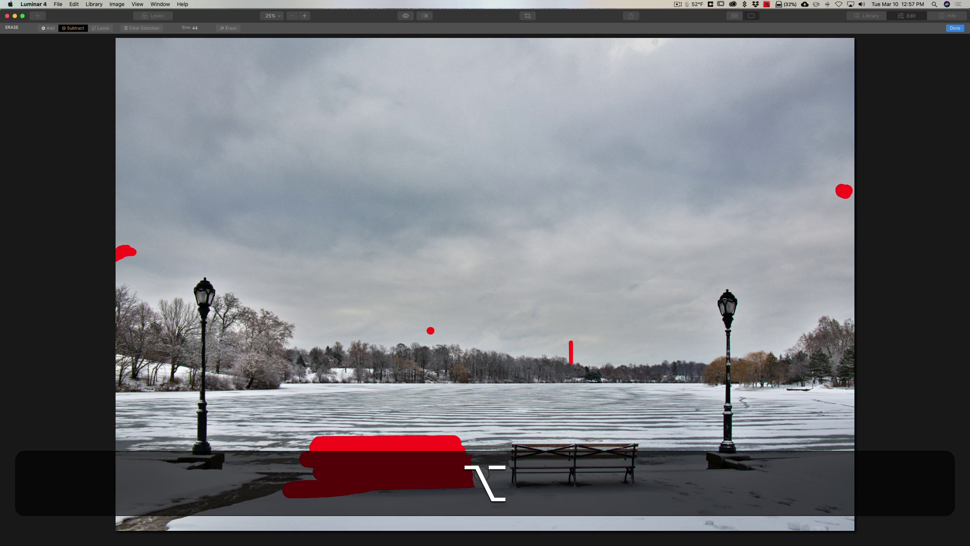
{"action": "left_click_drag", "start_coordinate": [299, 489], "coordinate": [310, 491]}
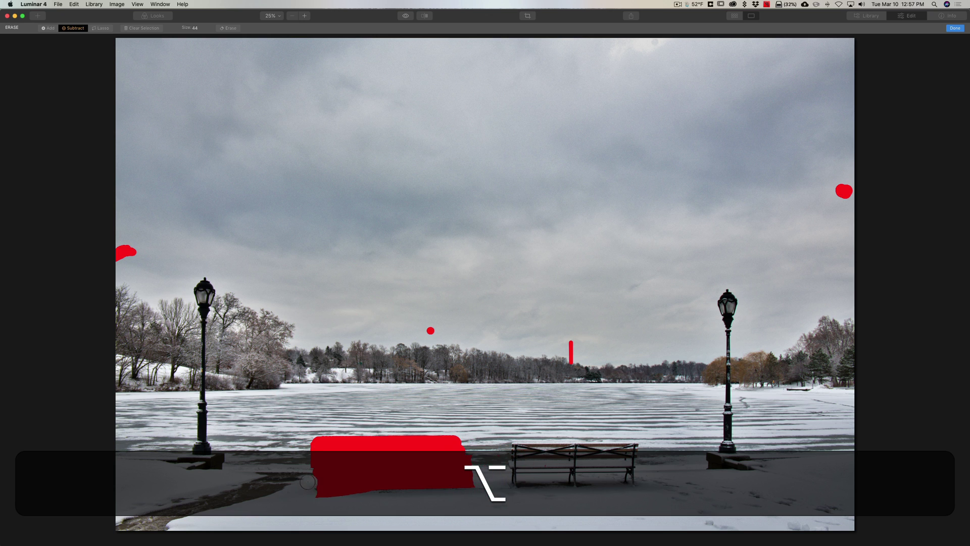
{"action": "key", "text": "alt"}
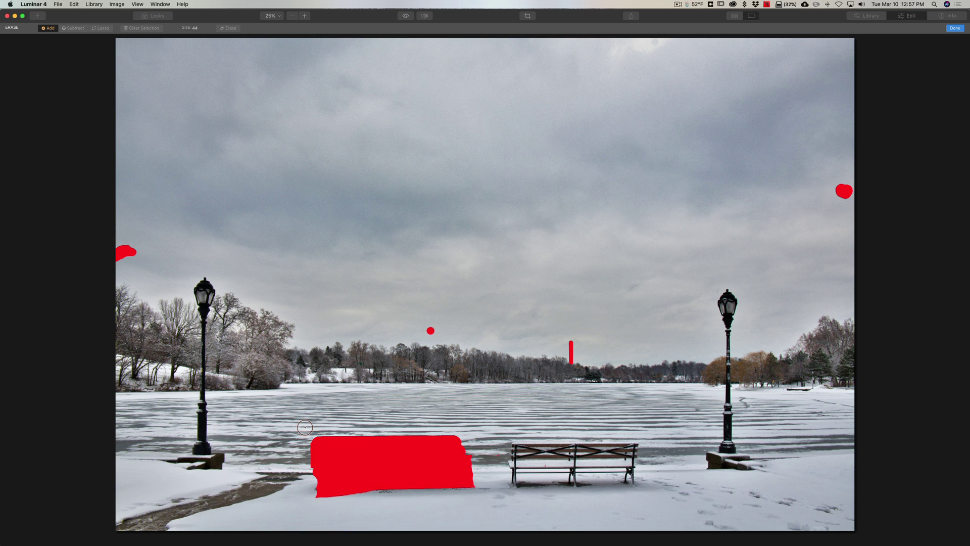
{"action": "key", "text": "bracketright"}
{"action": "key", "text": "bracketright"}
{"action": "key", "text": "bracketright"}
{"action": "key", "text": "bracketright"}
{"action": "key", "text": "bracketright"}
{"action": "key", "text": "bracketright"}
{"action": "key", "text": "bracketright"}
{"action": "key", "text": "bracketright"}
{"action": "key", "text": "bracketright"}
{"action": "key", "text": "bracketright"}
{"action": "key", "text": "bracketright"}
{"action": "key", "text": "bracketright"}
{"action": "key", "text": "bracketright"}
{"action": "key", "text": "bracketright"}
{"action": "key", "text": "bracketright"}
{"action": "key", "text": "bracketright"}
{"action": "key", "text": "bracketright"}
{"action": "key", "text": "bracketright"}
{"action": "key", "text": "bracketright"}
{"action": "key", "text": "bracketright"}
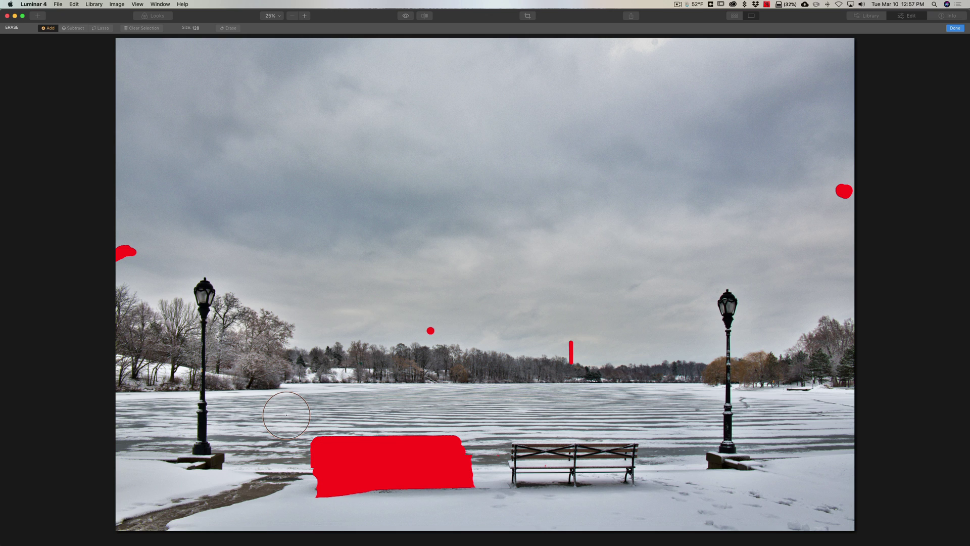
{"action": "key", "text": "alt"}
{"action": "mouse_move", "coordinate": [324, 439]}
{"action": "left_mouse_down"}
{"action": "mouse_move", "coordinate": [455, 445]}
{"action": "mouse_move", "coordinate": [253, 467]}
{"action": "left_mouse_up"}
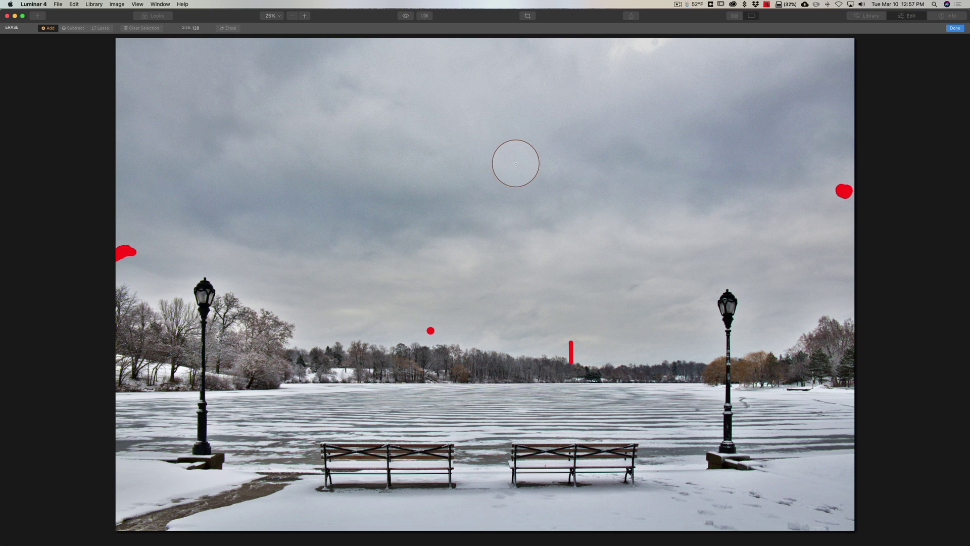
- Shrink the brush, mark the spot near the top edge, and apply Erase
{"action": "key", "text": "["}
{"action": "key", "text": "["}
{"action": "key", "text": "["}
{"action": "key", "text": "["}
{"action": "key", "text": "["}
{"action": "key", "text": "["}
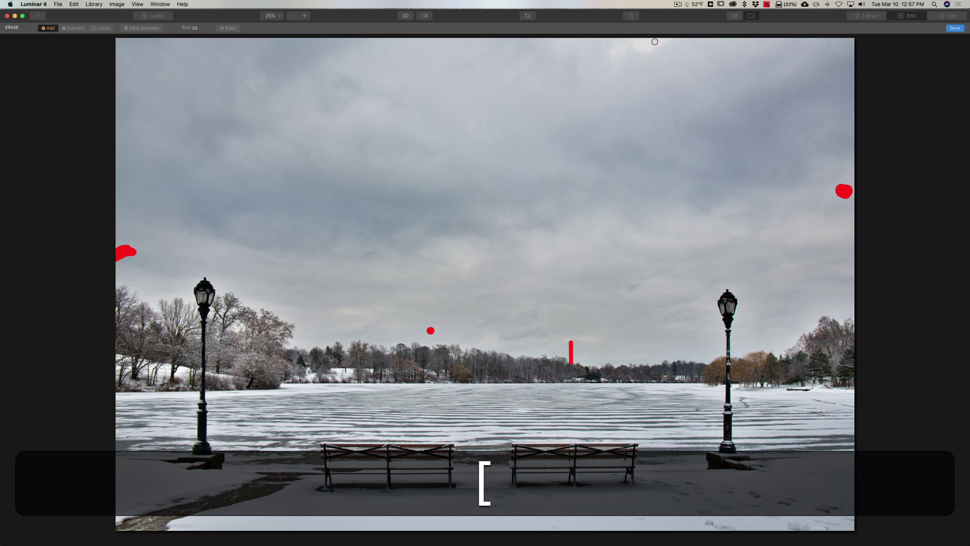
{"action": "left_click", "coordinate": [657, 42]}
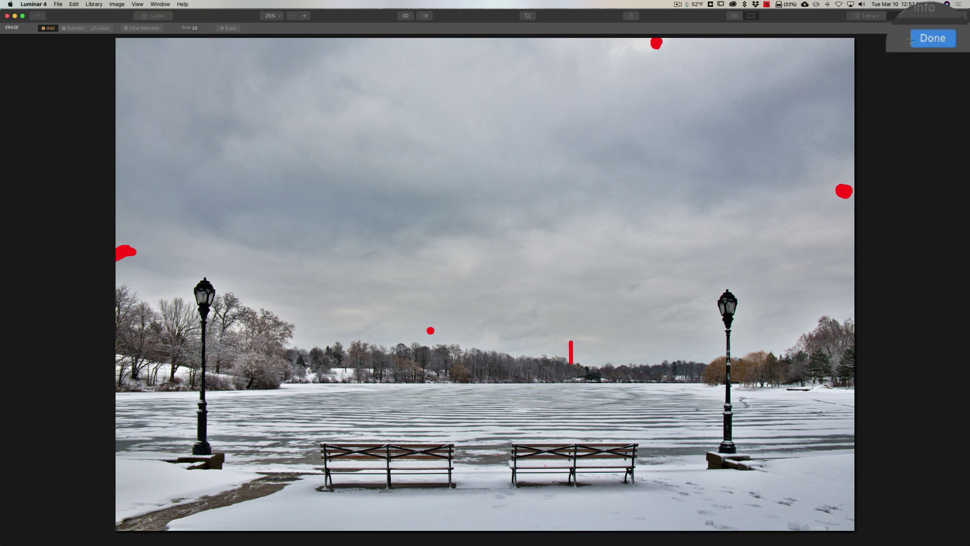
{"action": "left_click", "coordinate": [921, 39]}
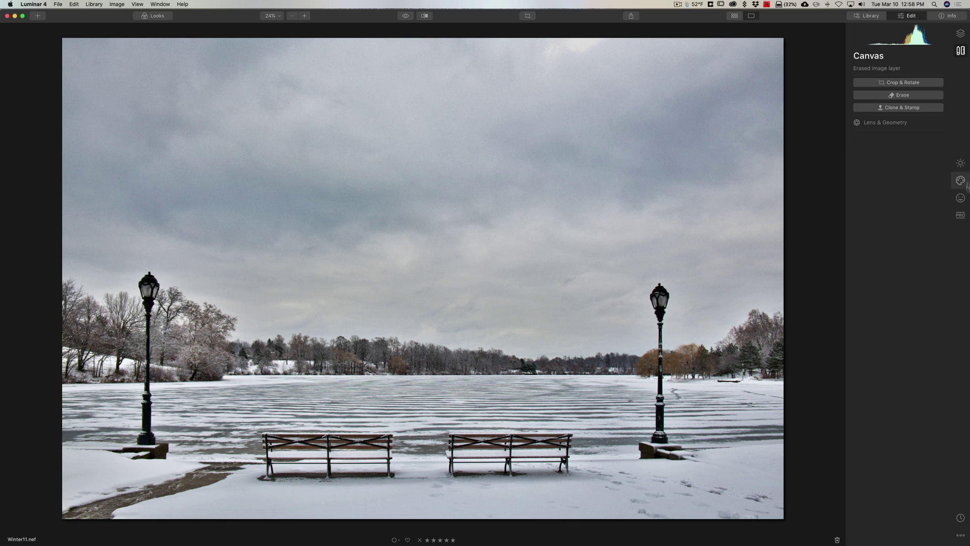
- Start Dodge & Burn painting from the PRO tools, set to Darken
{"action": "left_click", "coordinate": [961, 217]}
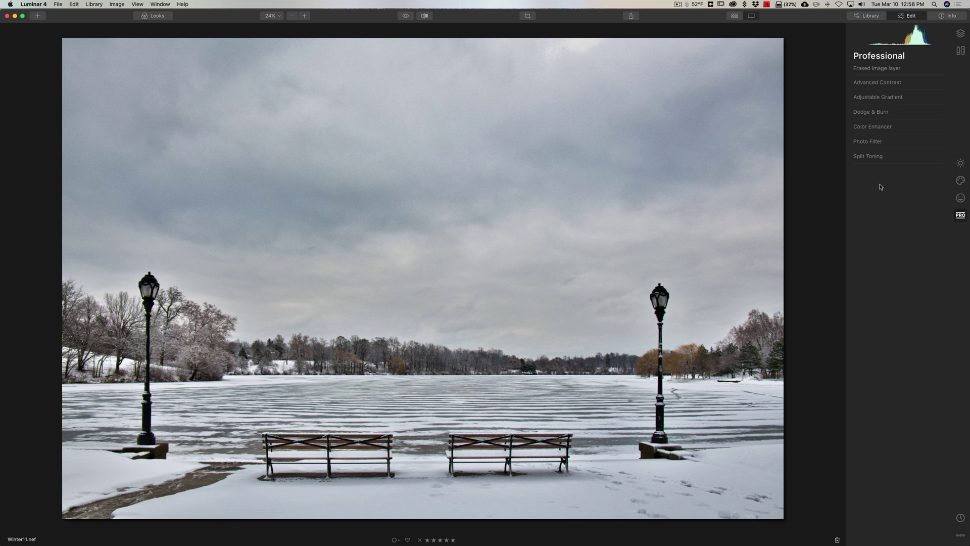
{"action": "left_click", "coordinate": [877, 110]}
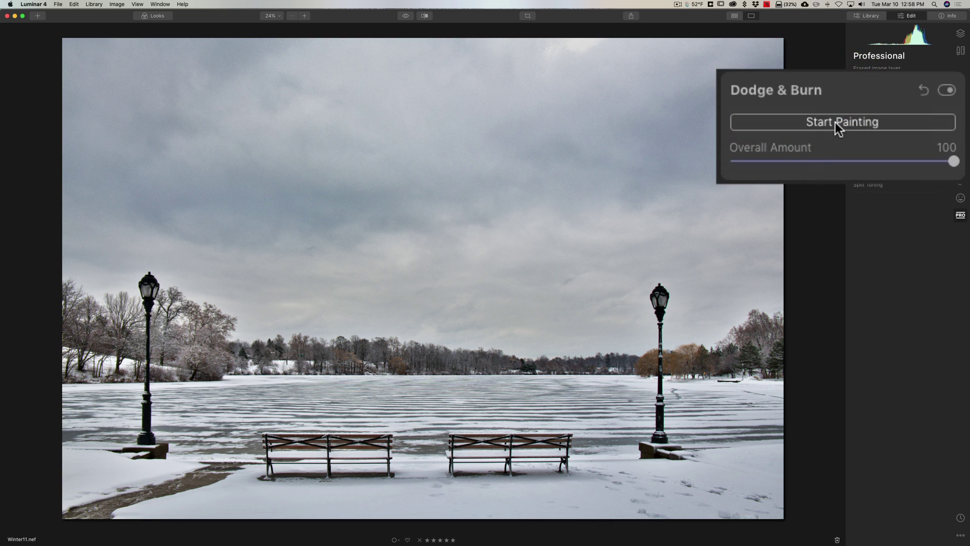
{"action": "left_click", "coordinate": [840, 123]}
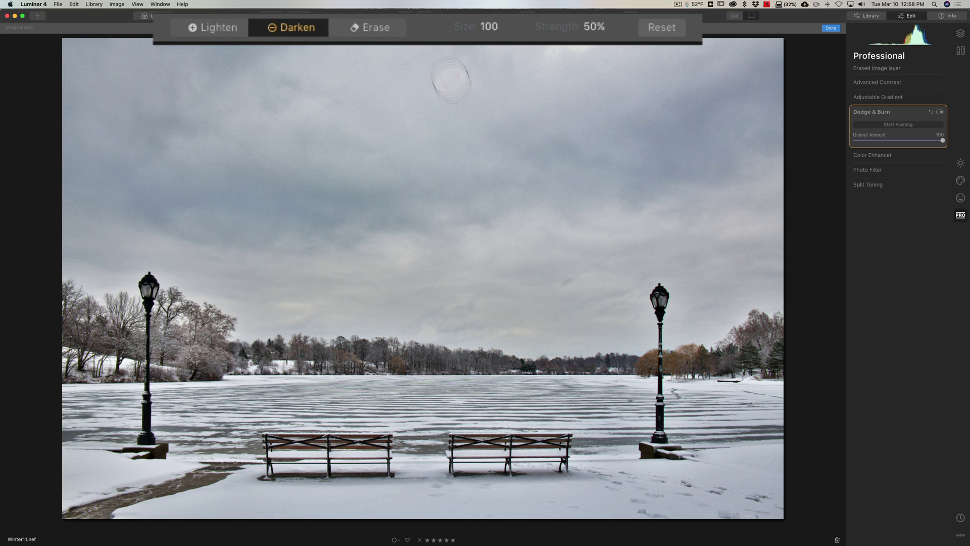
- Size the Darken brush to 120 and raise its strength to 100%
{"action": "key", "text": "bracketright"}
{"action": "key", "text": "bracketright"}
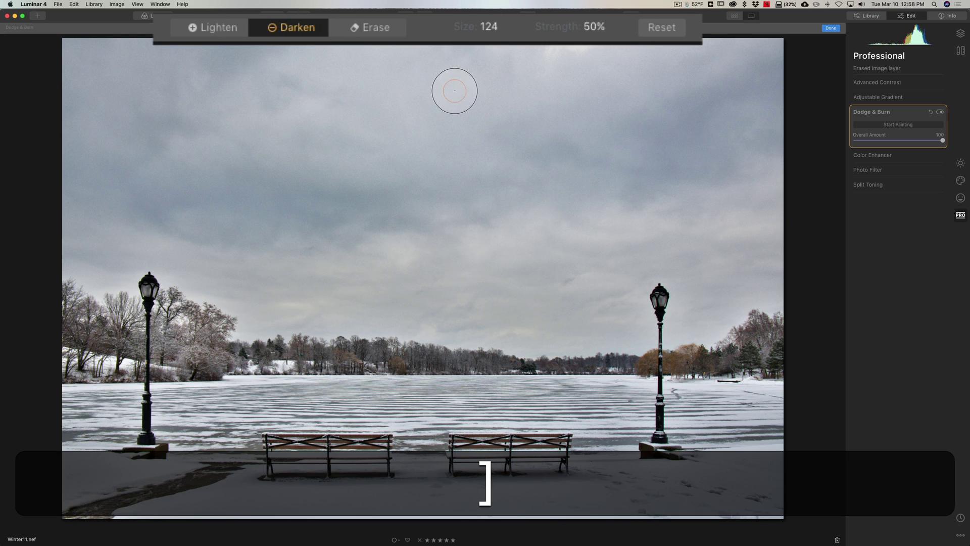
{"action": "key", "text": "bracketleft"}
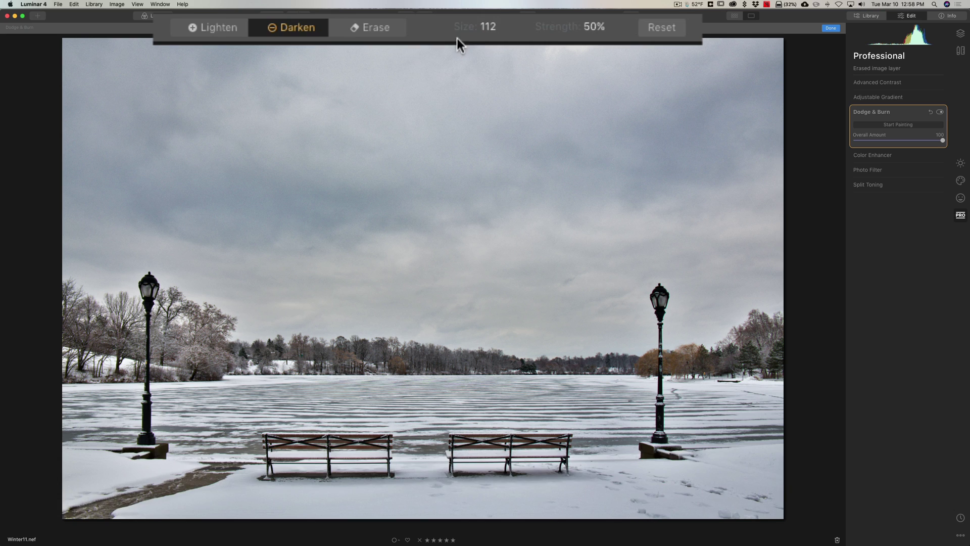
{"action": "left_click_drag", "start_coordinate": [457, 26], "coordinate": [466, 27]}
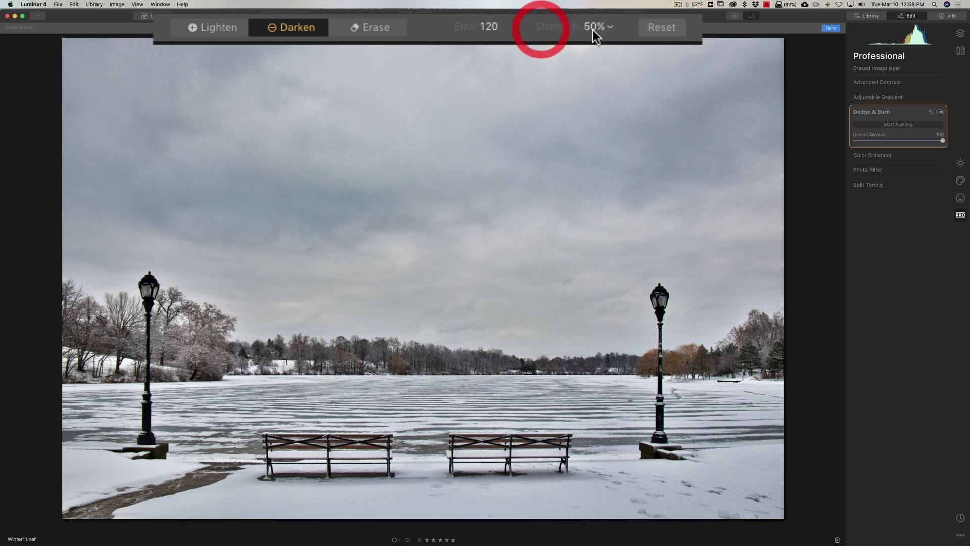
{"action": "mouse_move", "coordinate": [554, 27]}
{"action": "left_mouse_down"}
{"action": "mouse_move", "coordinate": [643, 26]}
{"action": "mouse_move", "coordinate": [576, 28]}
{"action": "left_mouse_up"}
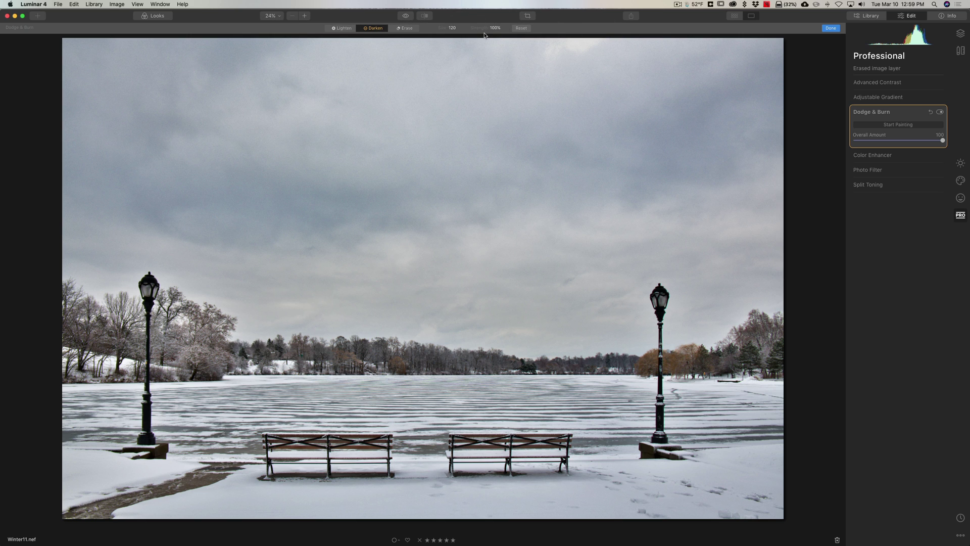
{"action": "left_click", "coordinate": [458, 101]}
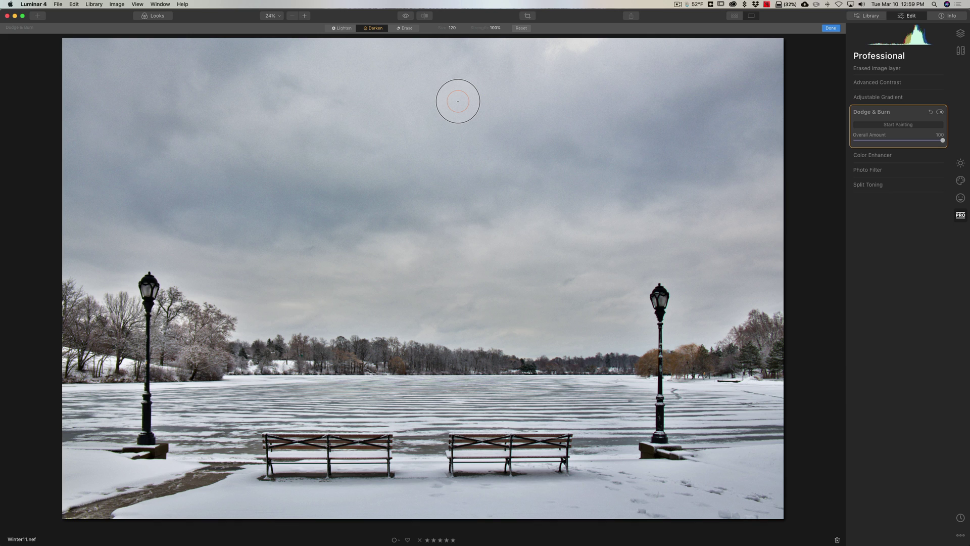
- Lower the brush edge softness once, then raise it twice with Shift+[ and Shift+]
{"action": "key", "text": "shift"}
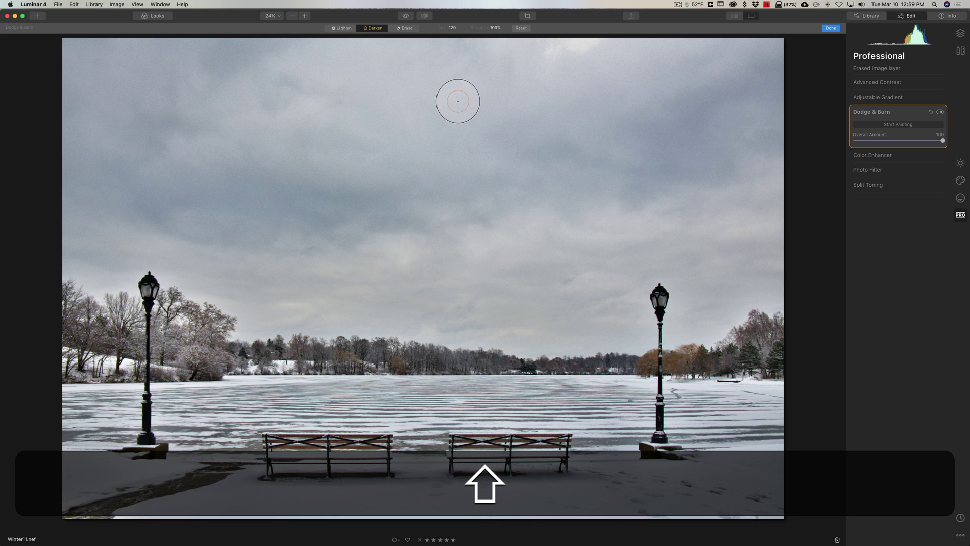
{"action": "key", "text": "shift+bracketleft"}
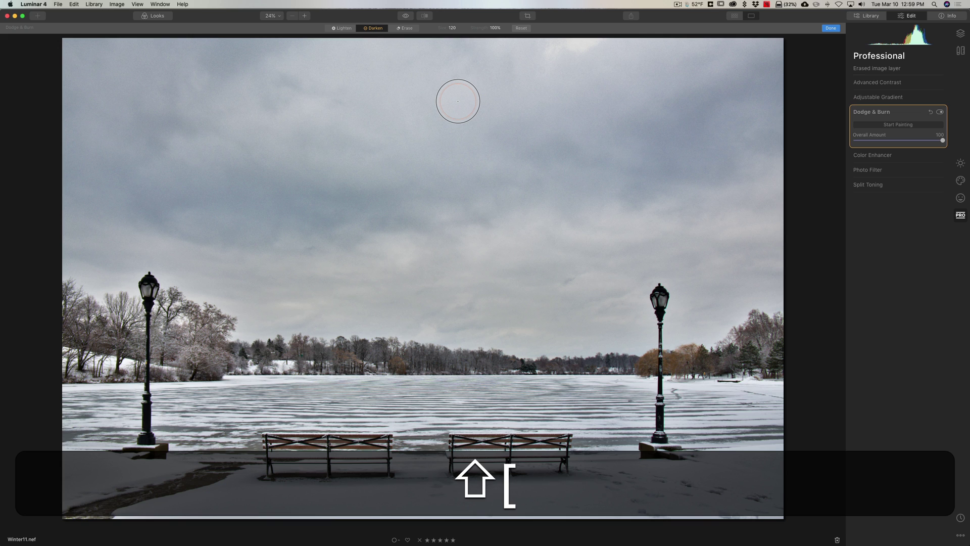
{"action": "key", "text": "shift+bracketright"}
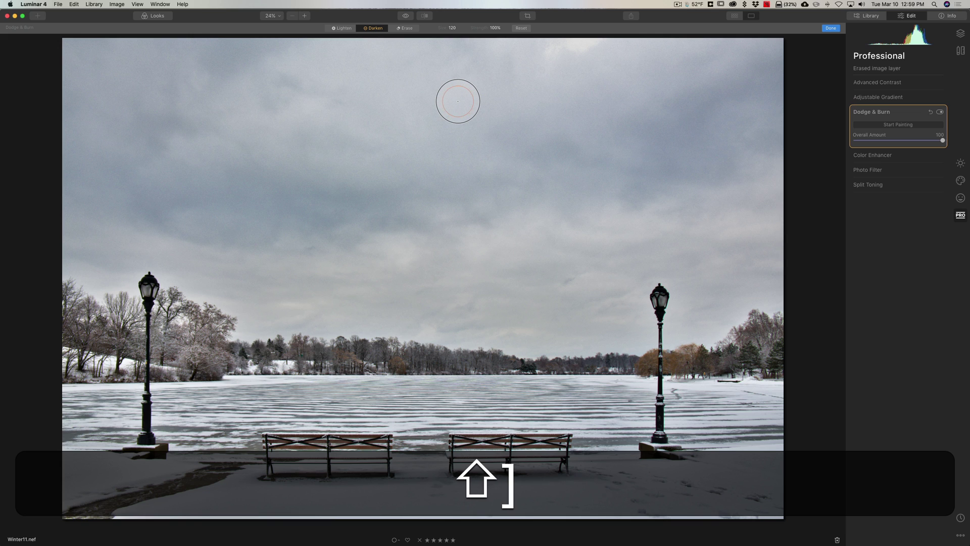
{"action": "key", "text": "shift+bracketright"}
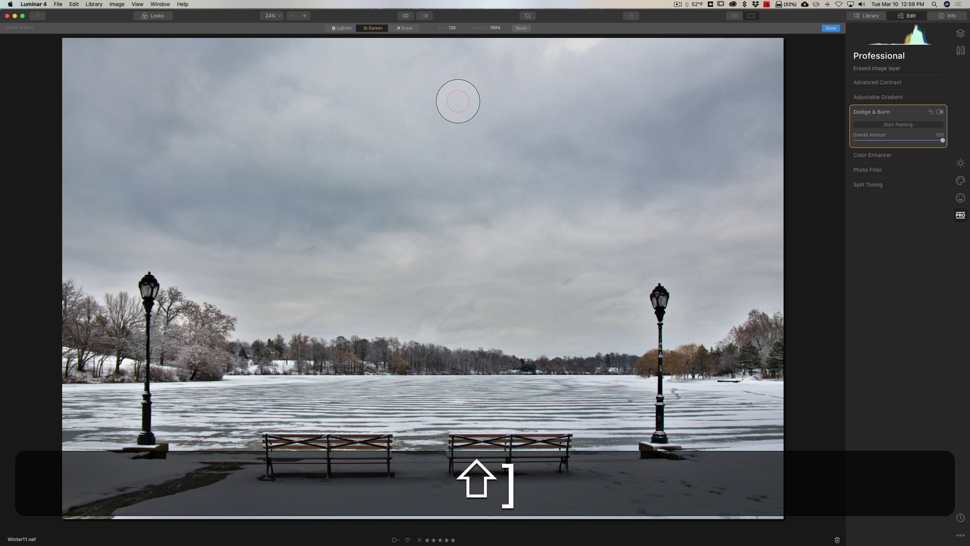